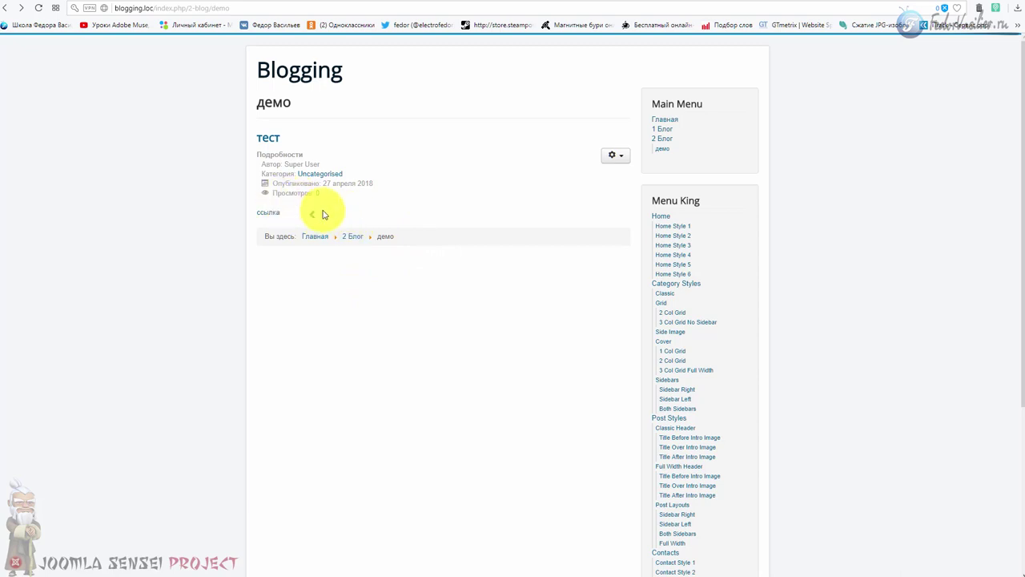
Try the ссылка link in the article on the demo page
click(268, 213)
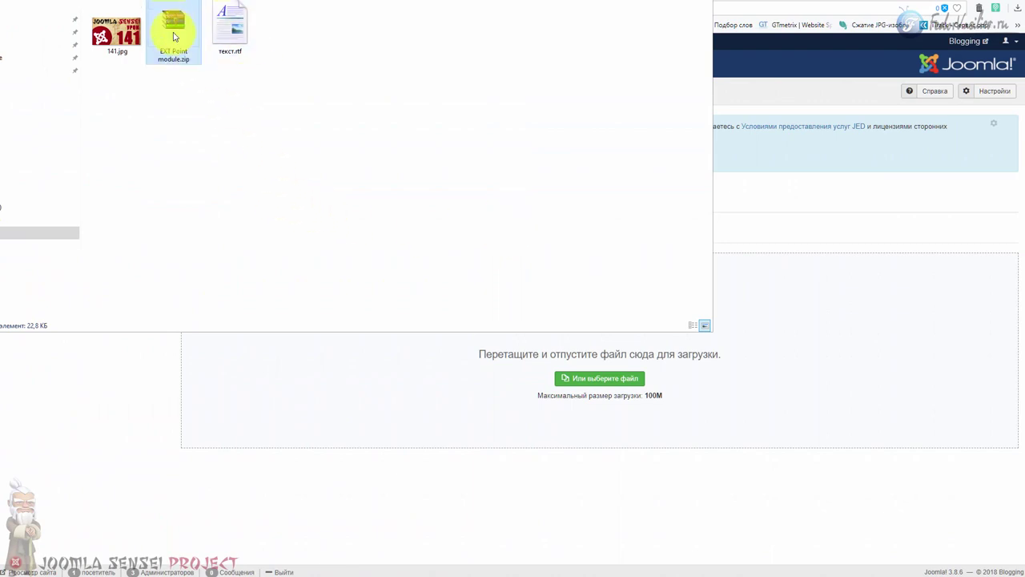
Examine the EXT Point module.zip package and the extension manager's installation options
drag(185, 60, 704, 129)
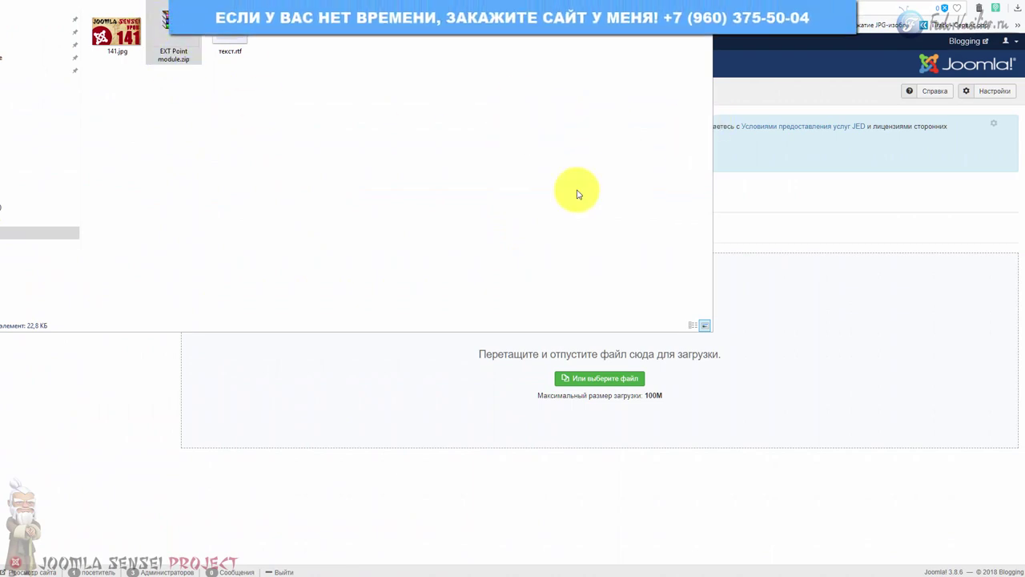
click(816, 97)
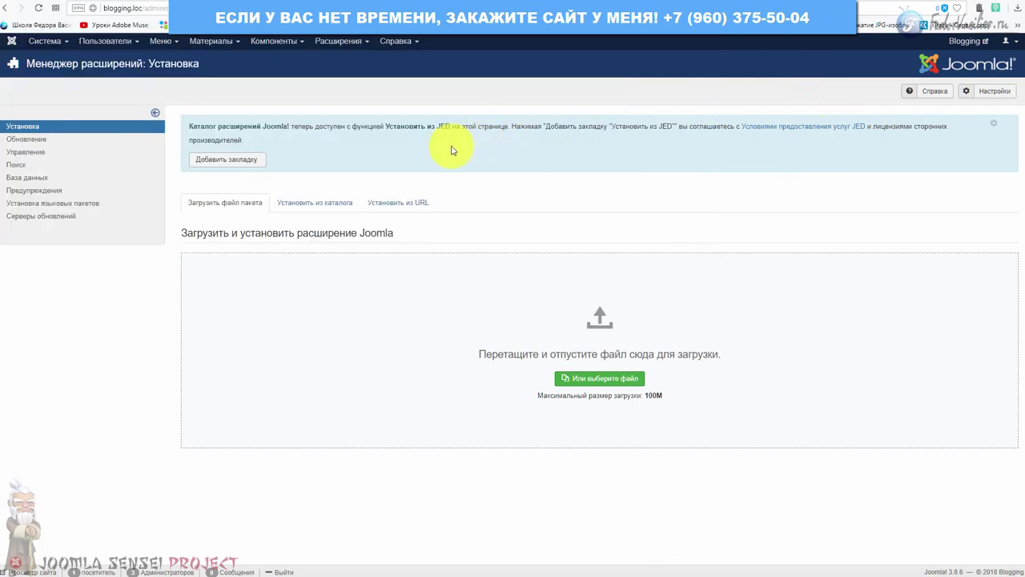
click(276, 41)
click(349, 42)
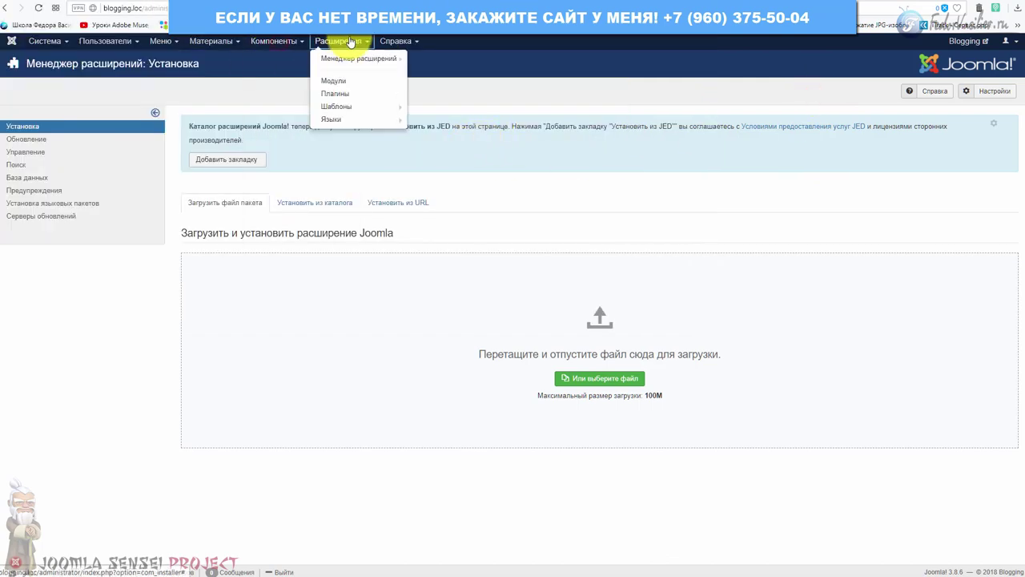
mouse_move(344, 56)
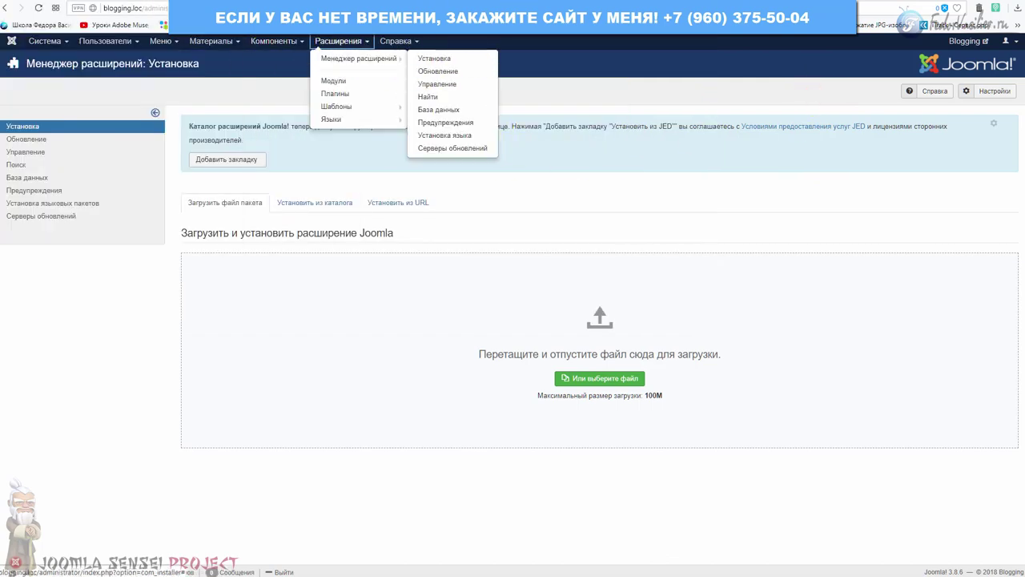
key(alt+Tab)
drag(173, 38, 212, 120)
key(alt+Tab)
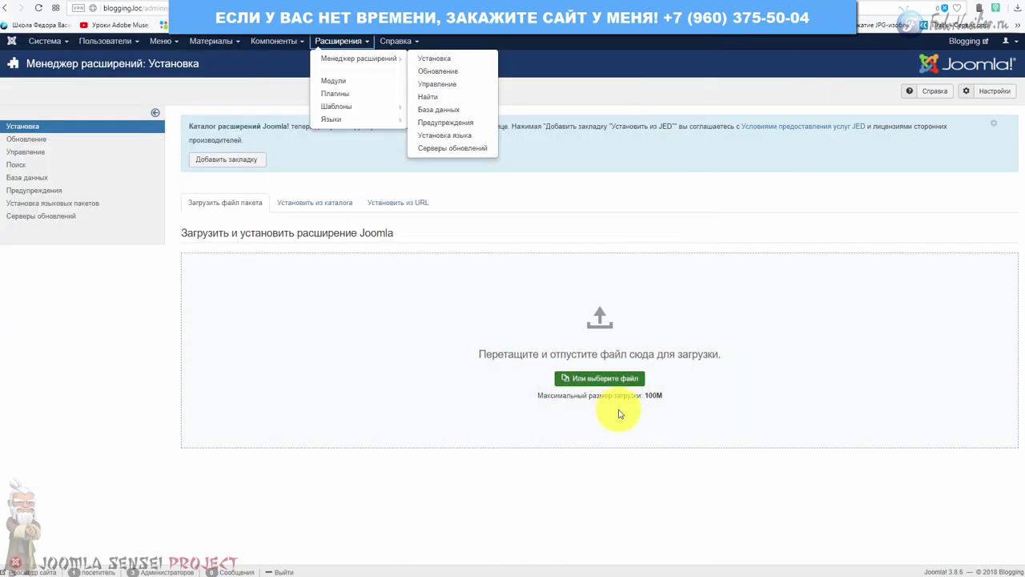
click(621, 85)
Open the EXT Point module's settings from the list of site modules
click(365, 40)
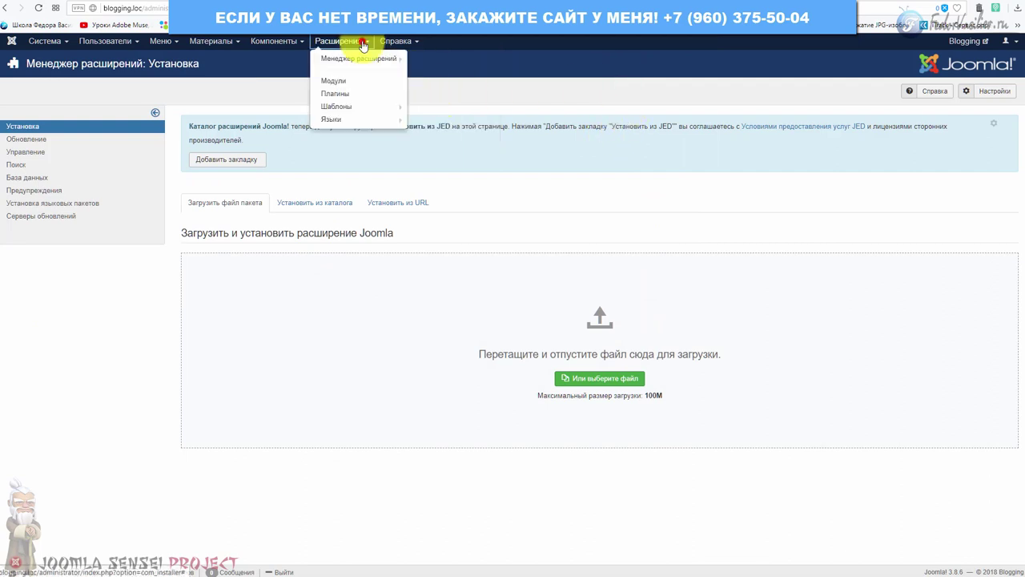
click(347, 81)
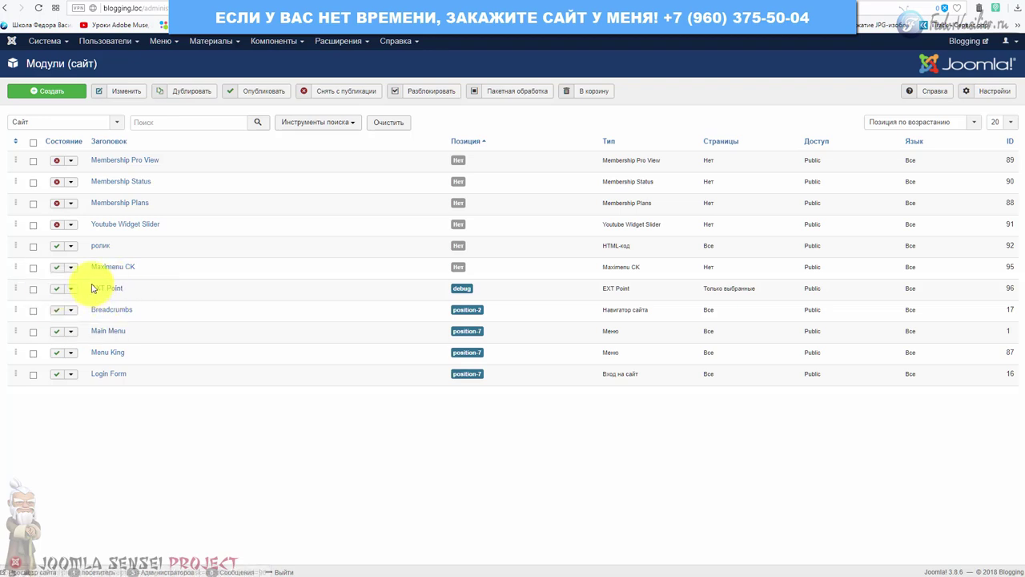
click(104, 289)
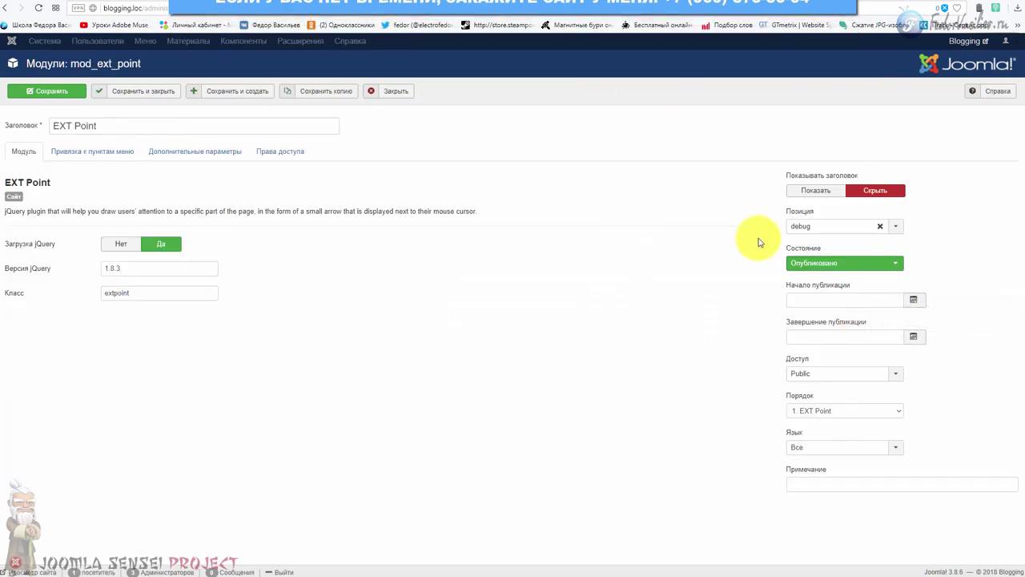
Review the positions available for the EXT Point module without changing the assigned one
click(897, 231)
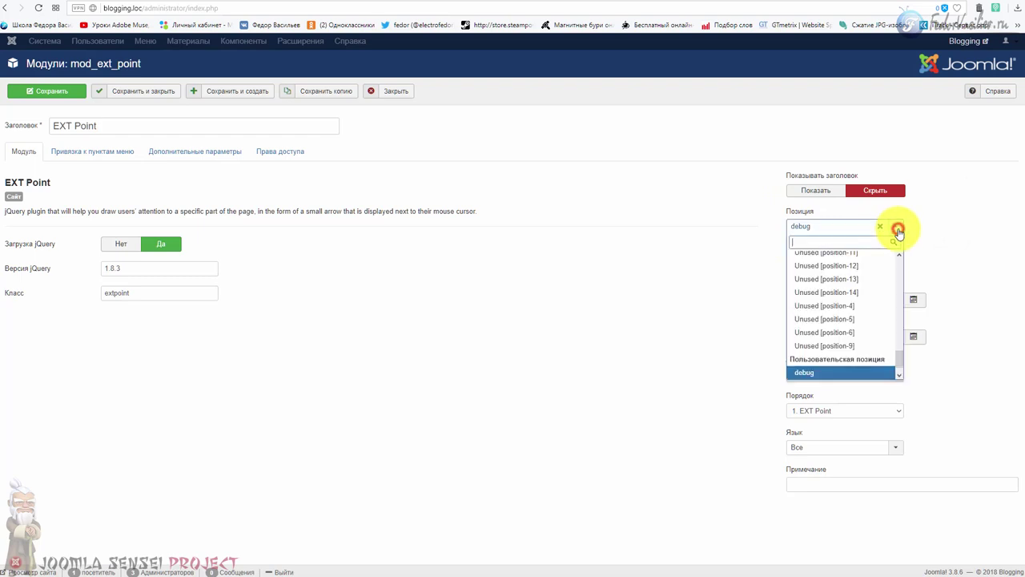
click(944, 228)
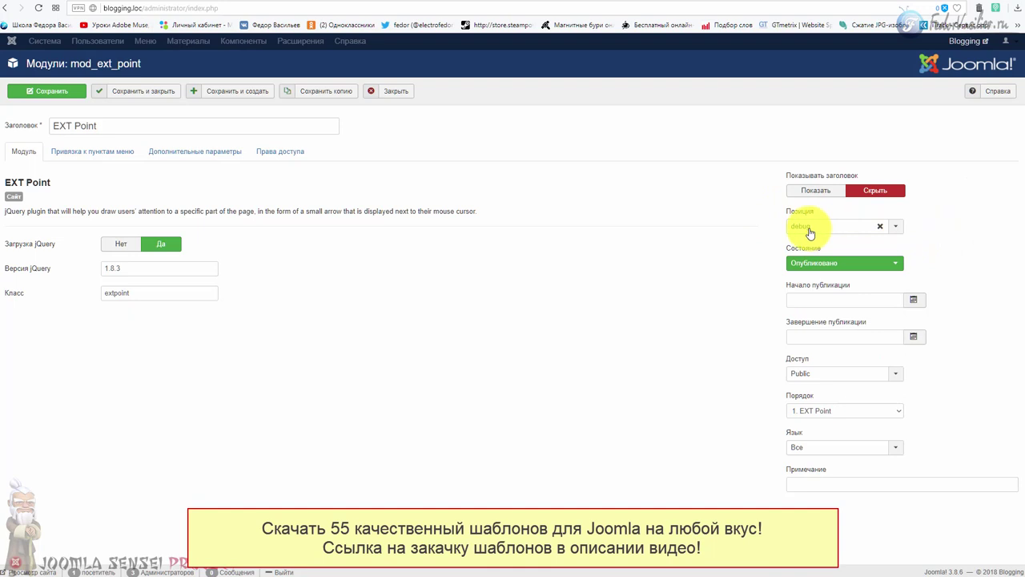
click(809, 231)
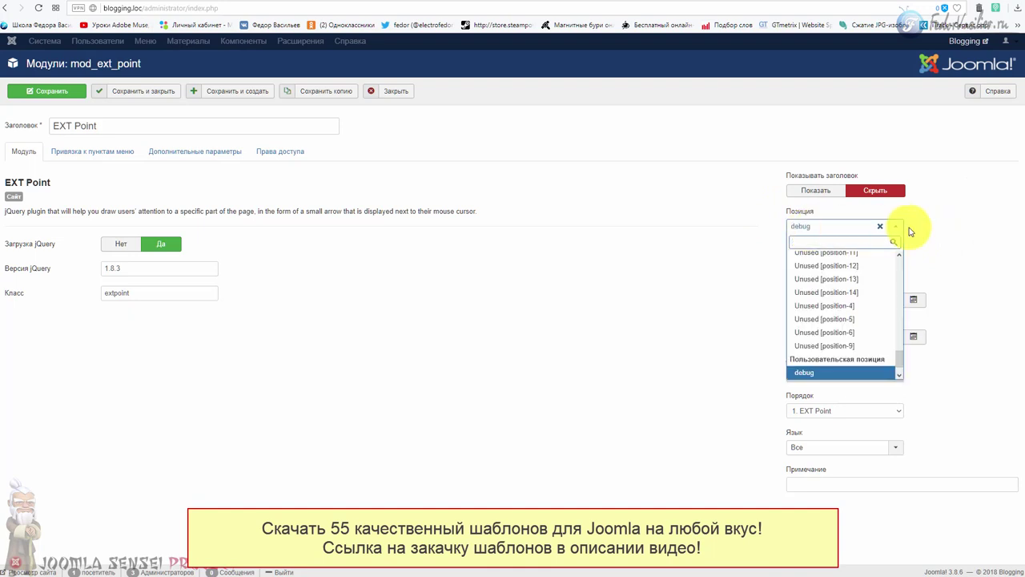
click(919, 230)
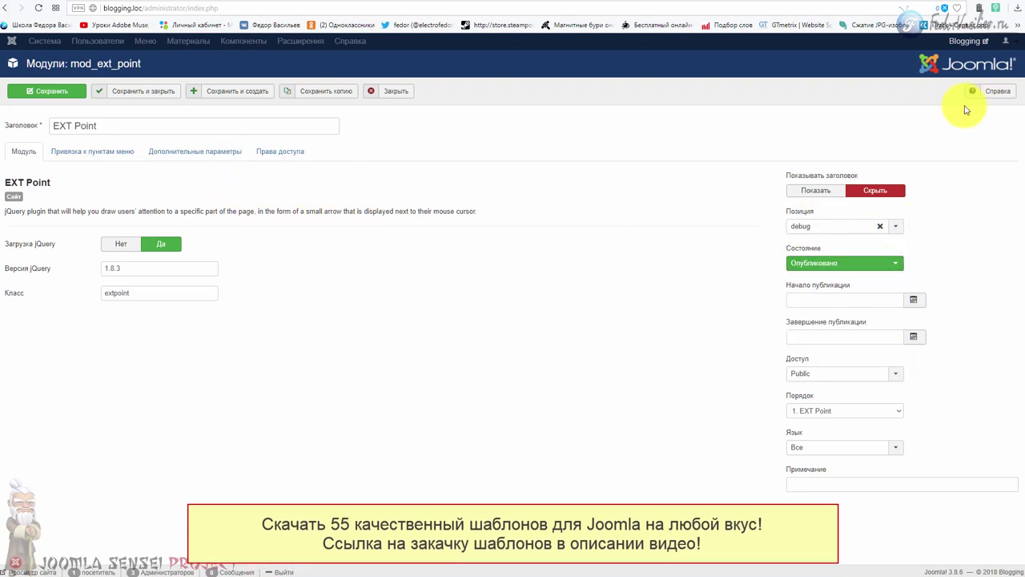
Check the demo page on the site and review which menu items the EXT Point module is assigned to
click(830, 5)
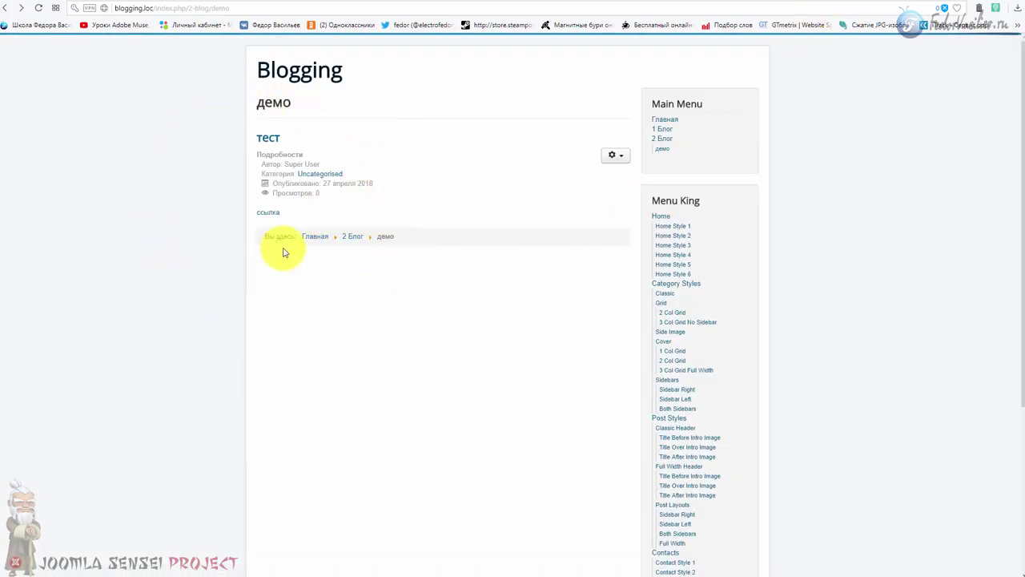
click(796, 4)
click(122, 154)
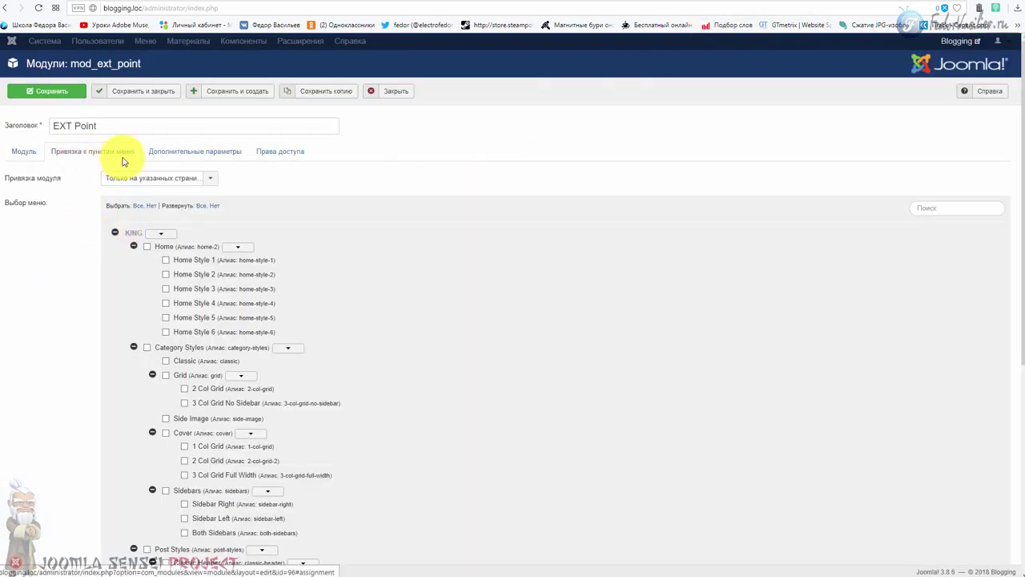
scroll(192, 224, down, 5)
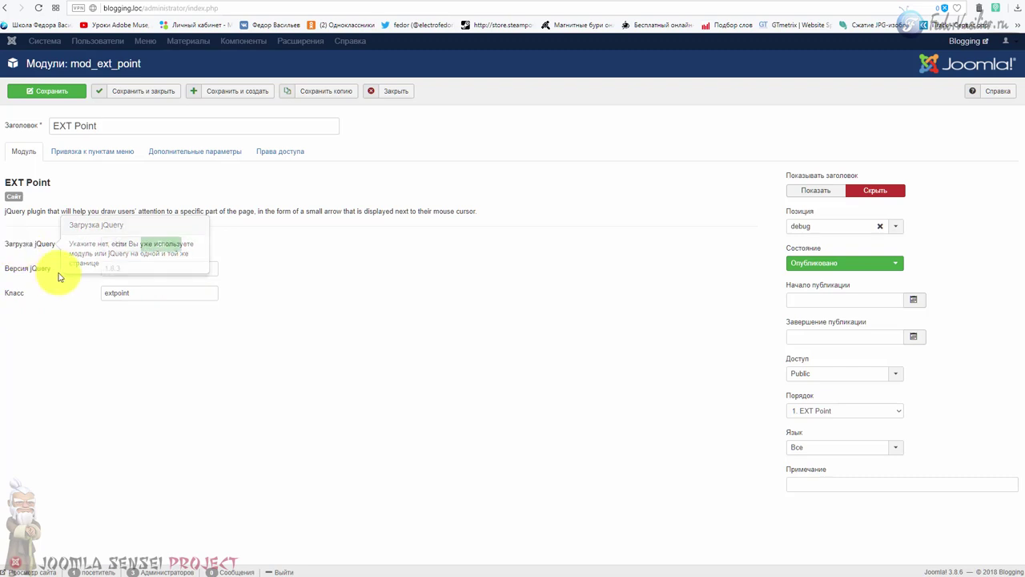
Switch jQuery loading off and back on, and look at the jQuery version setting
click(121, 252)
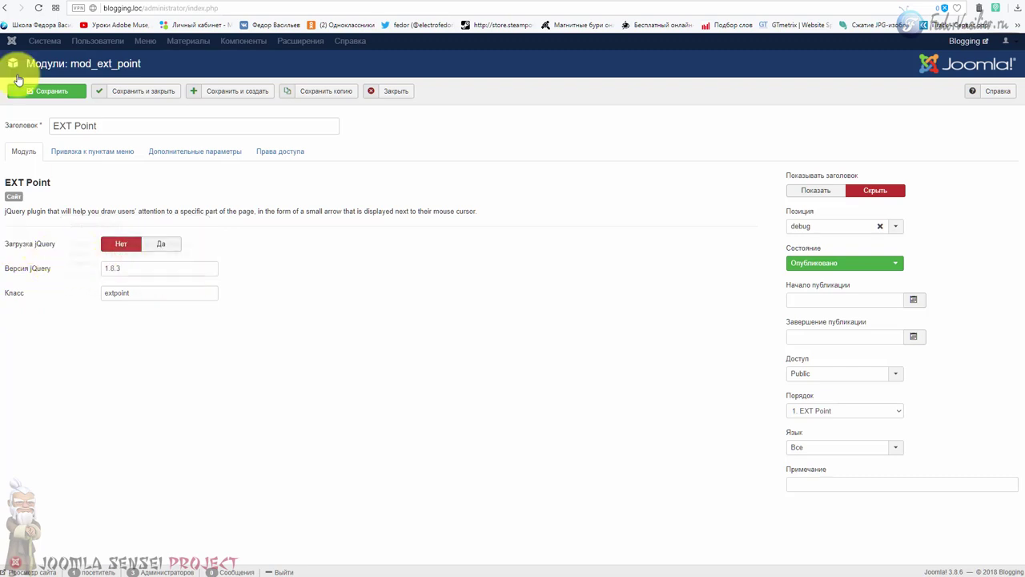
click(154, 253)
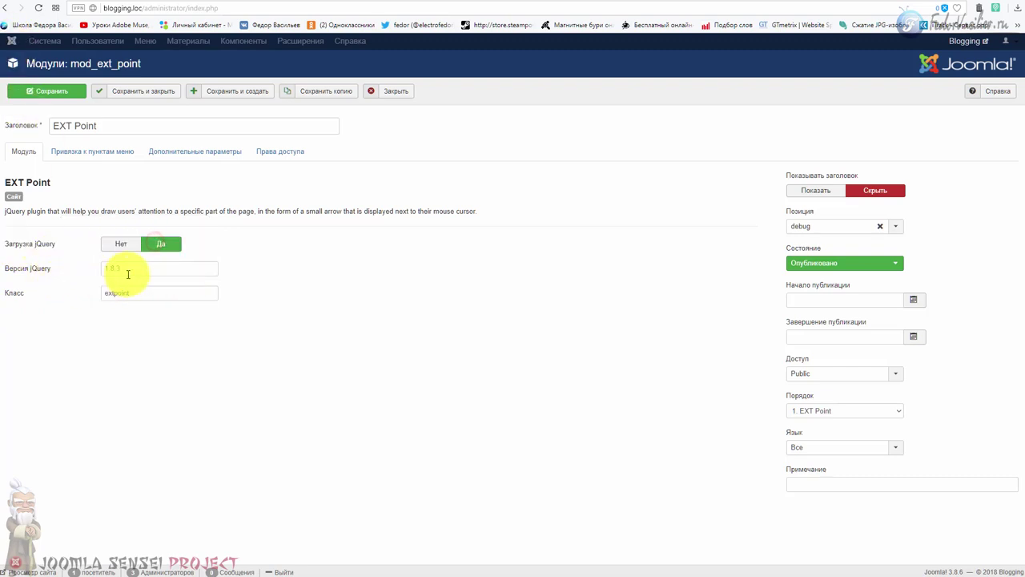
drag(128, 273, 58, 273)
click(232, 325)
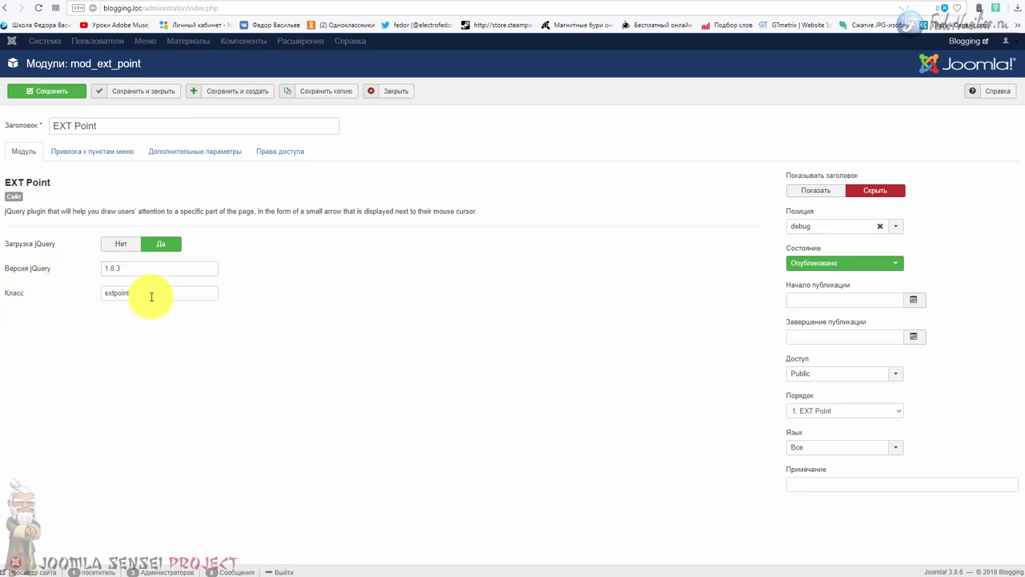
Copy the class name extpoint from the module's settings, and save and close the module
drag(150, 294, 54, 296)
drag(144, 294, 100, 296)
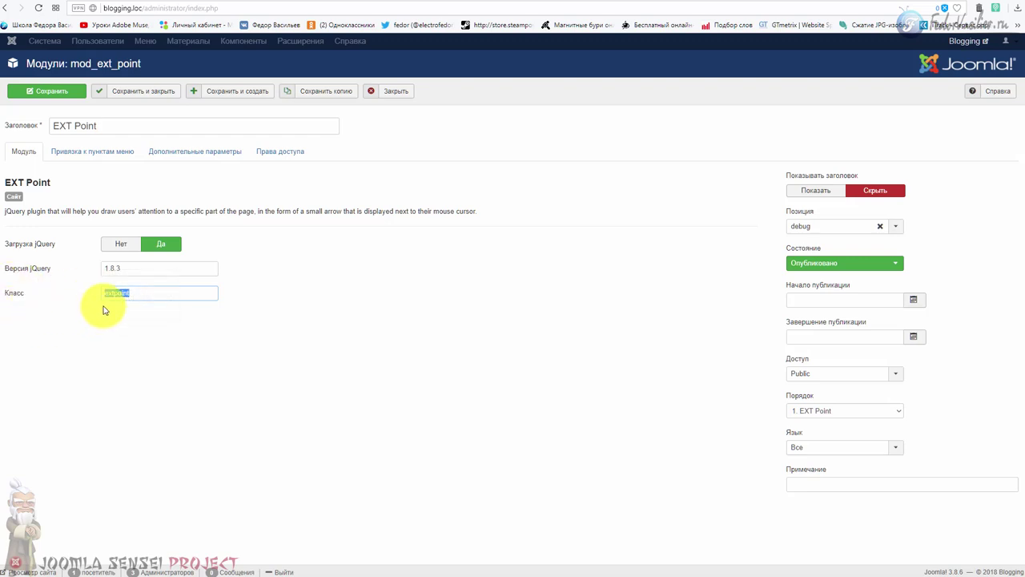
right_click(111, 295)
click(124, 327)
click(144, 93)
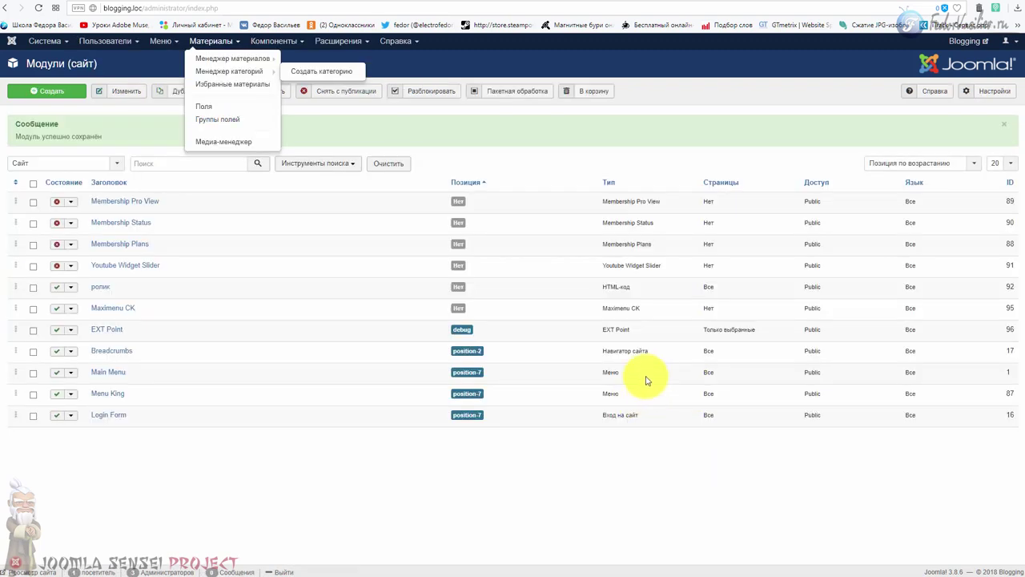
Open the article тест for editing and enter ссылка as its text
click(663, 91)
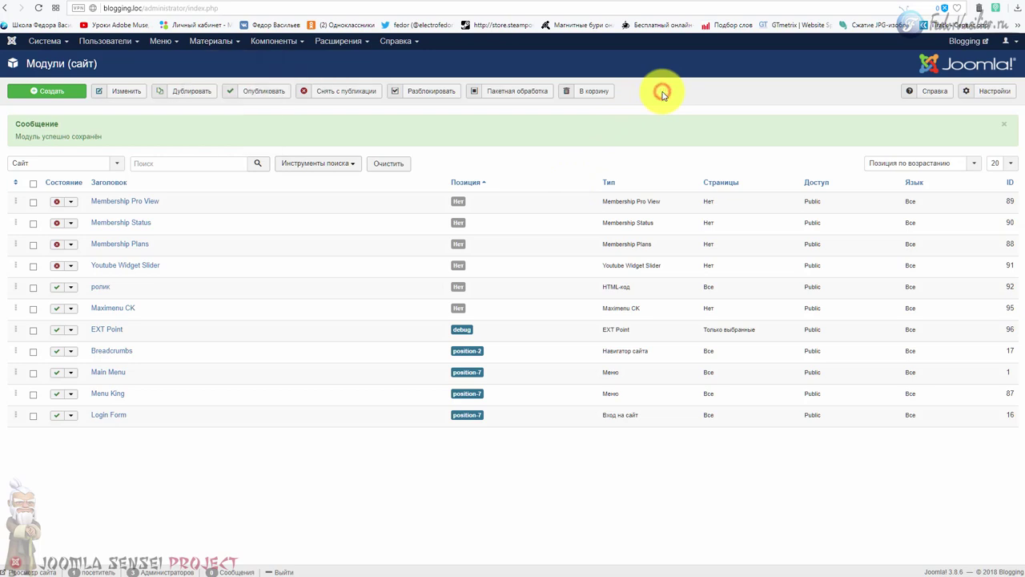
click(213, 41)
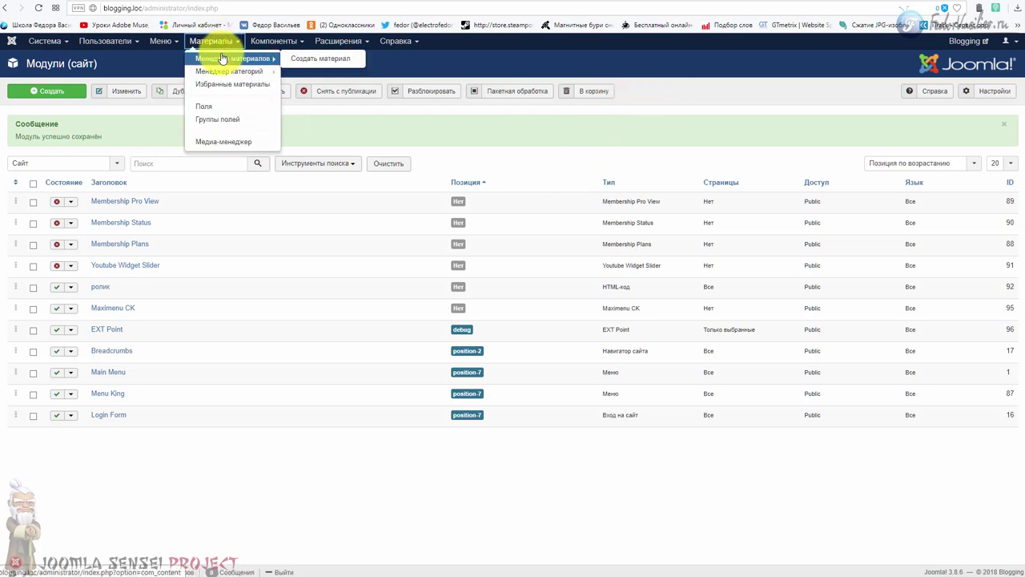
click(222, 58)
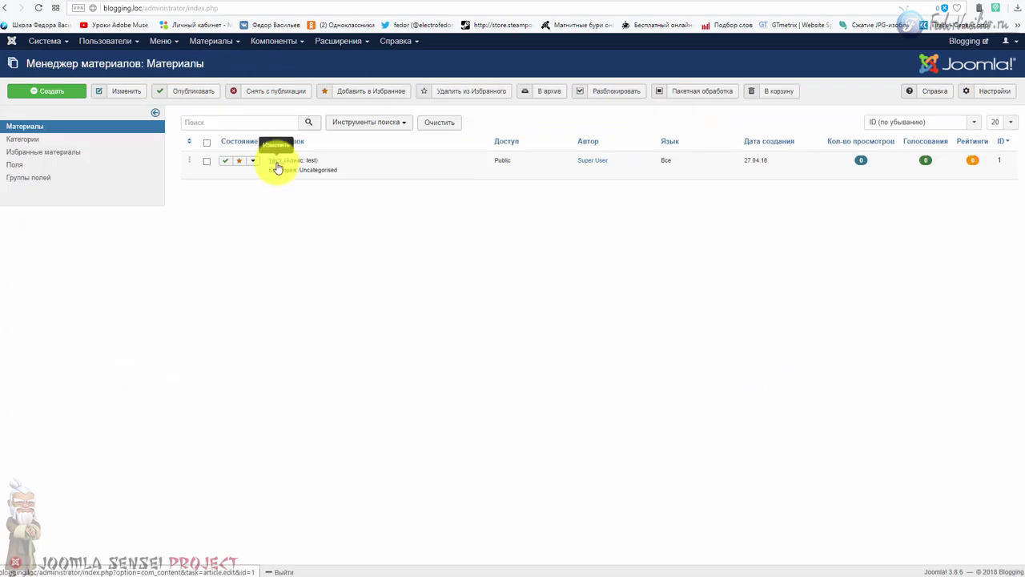
click(276, 163)
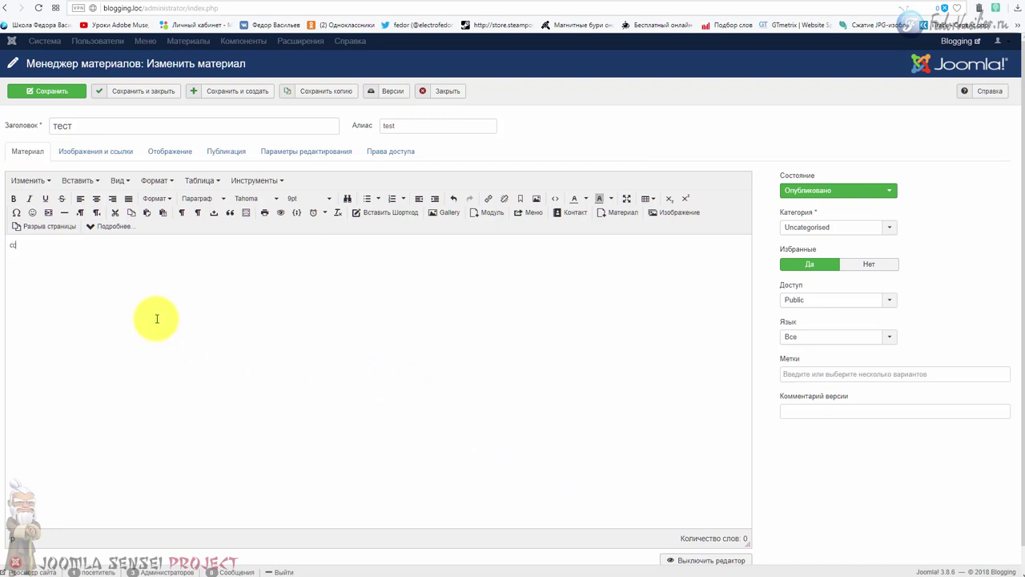
Copy the site's domain blogging.loc from the current page address
click(138, 8)
click(137, 8)
drag(142, 8, 102, 8)
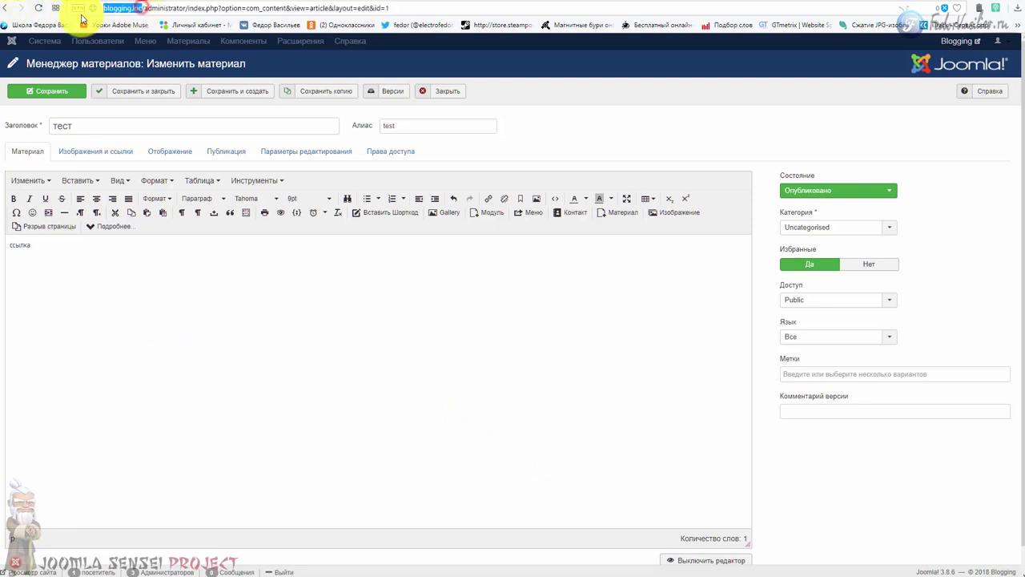
right_click(112, 9)
click(122, 37)
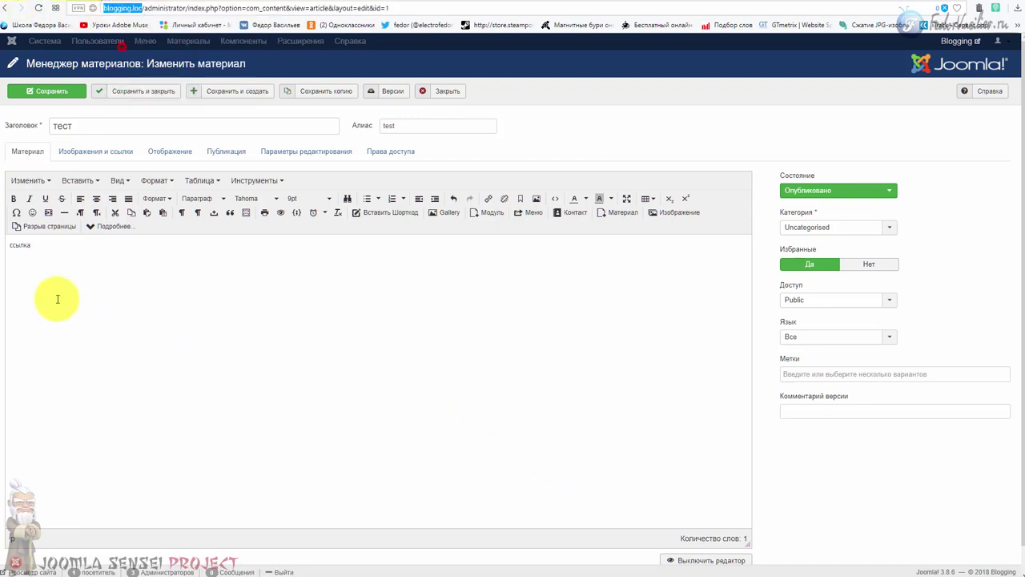
double_click(28, 245)
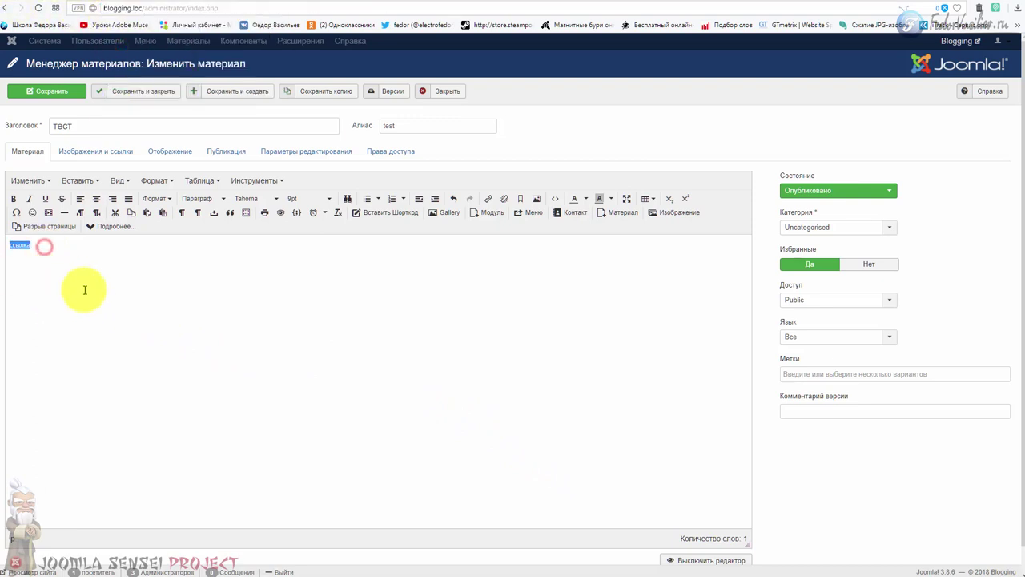
click(490, 200)
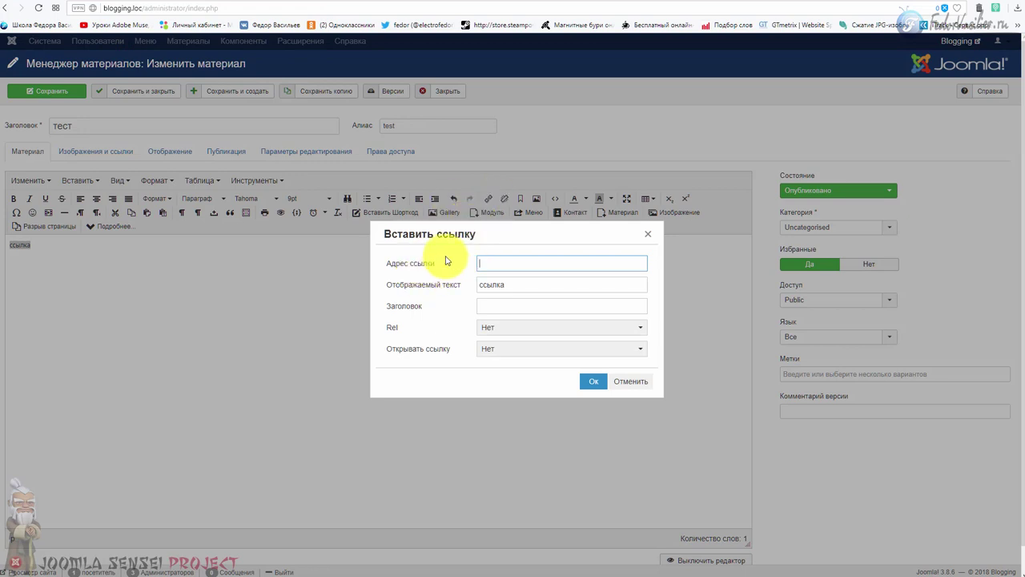
right_click(492, 260)
click(519, 320)
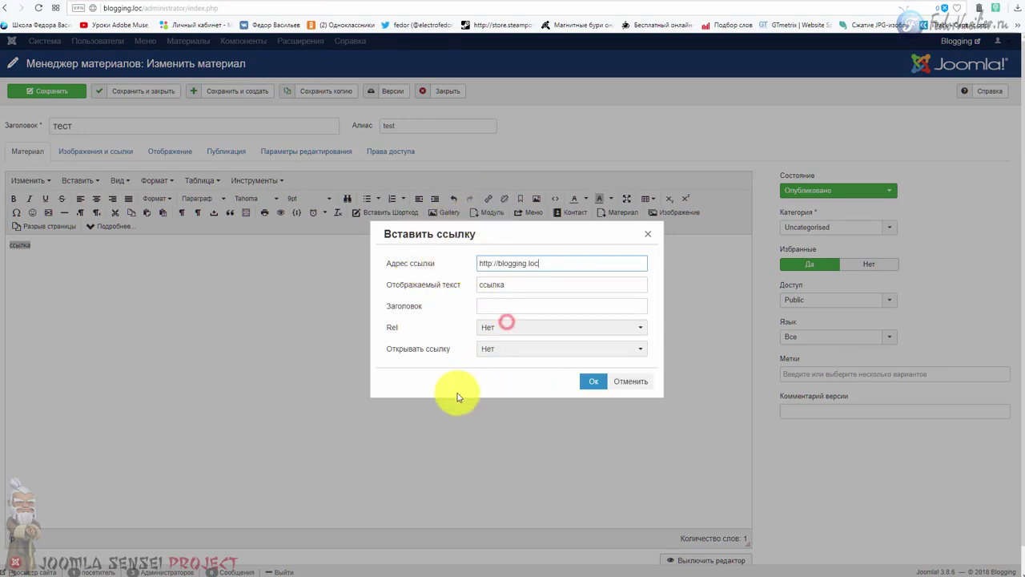
click(590, 380)
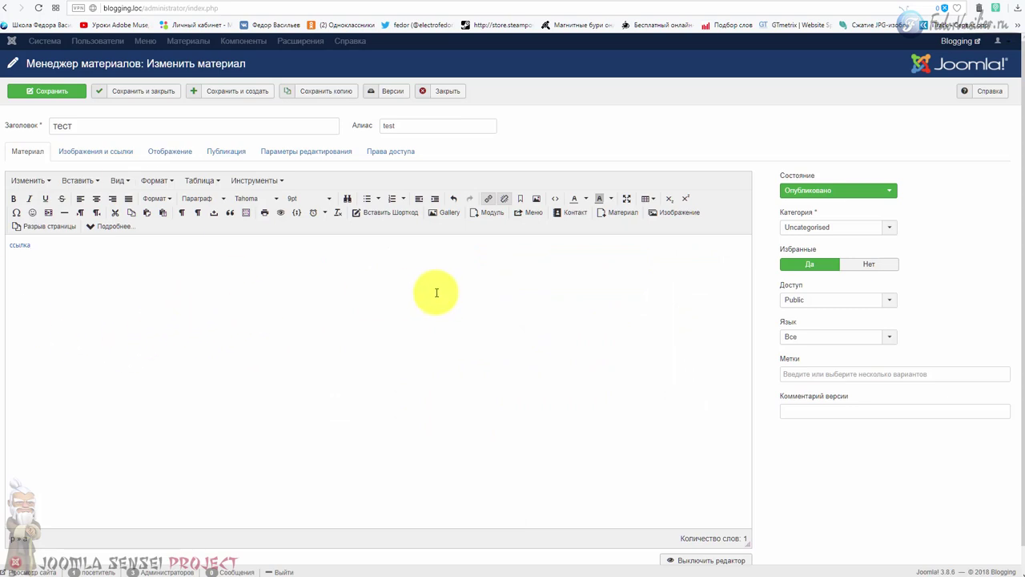
In the article's source code, add class="extpoint" to the link tag before the href attribute
click(555, 206)
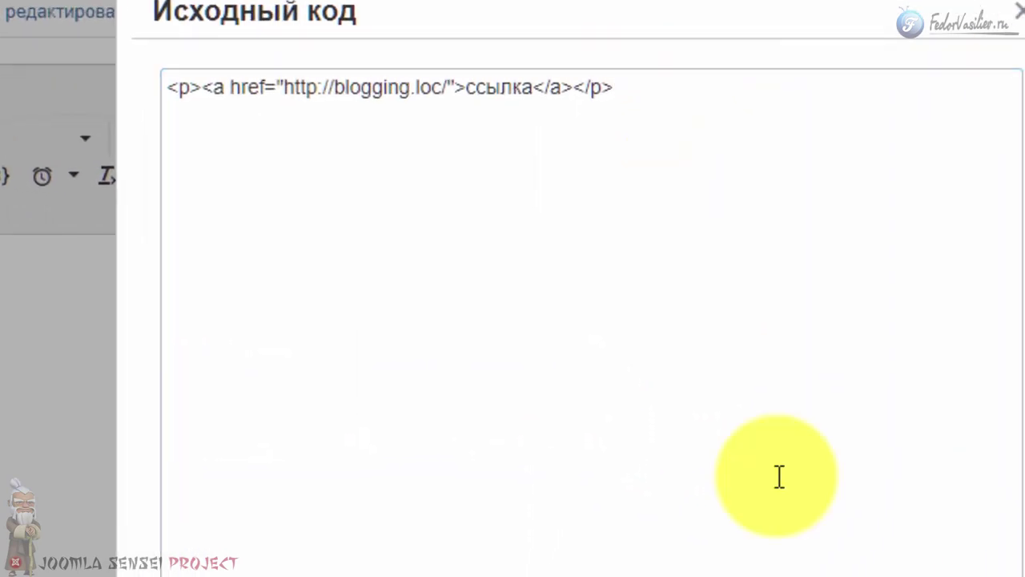
click(223, 82)
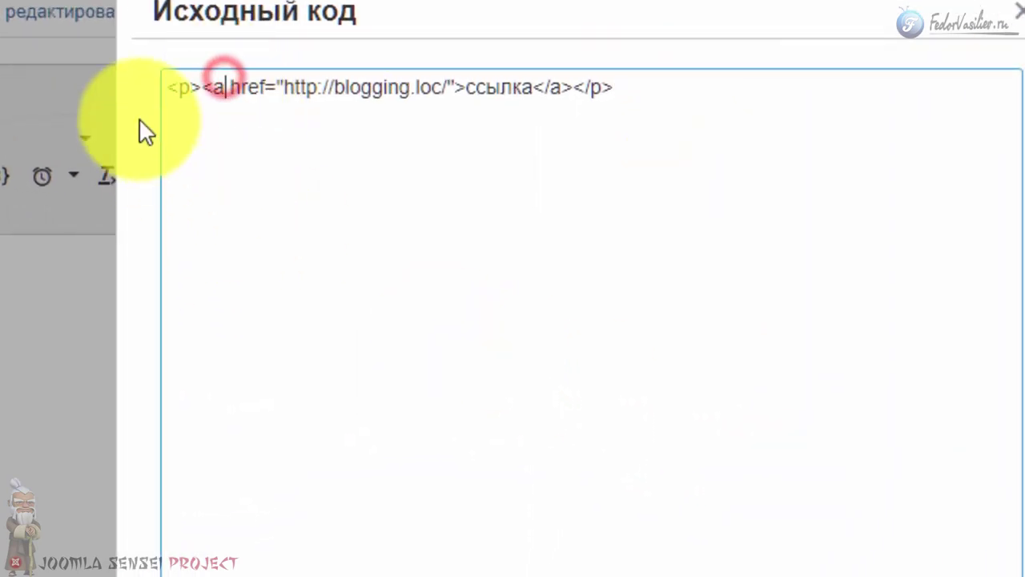
click(208, 88)
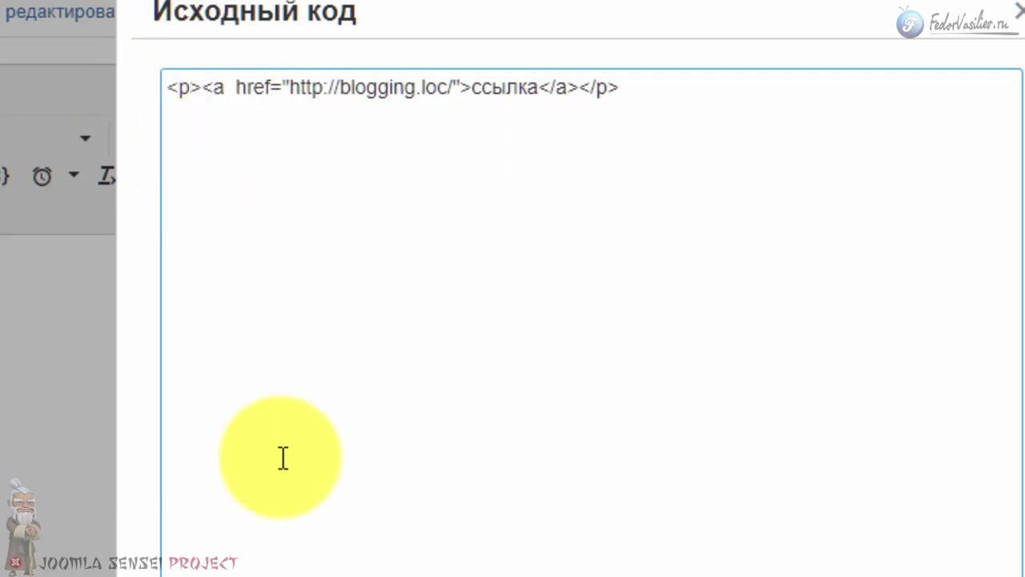
key(ctrl+v)
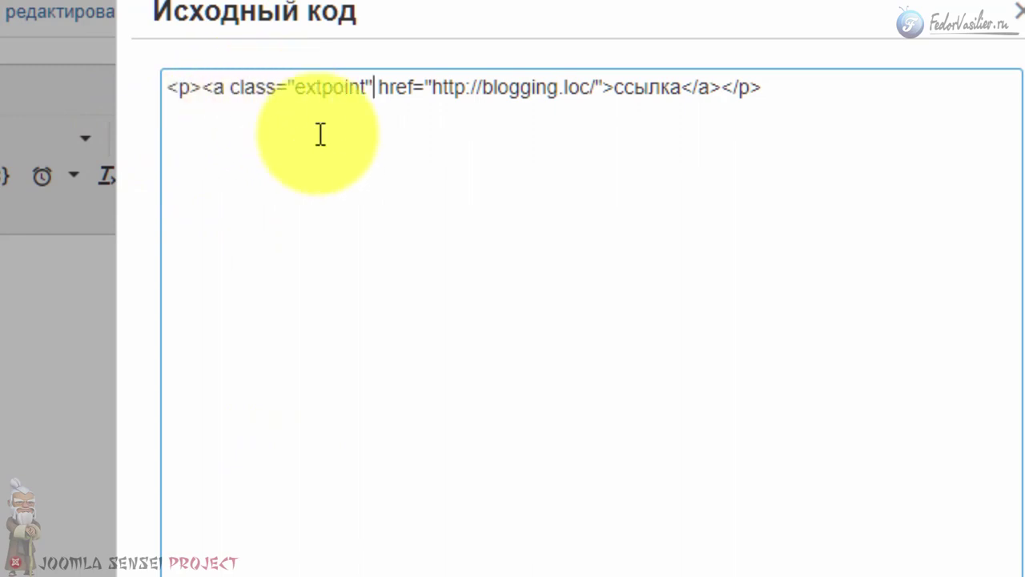
Apply the source code containing the extpoint class to the article тест and save the article, keeping it open for editing
double_click(344, 86)
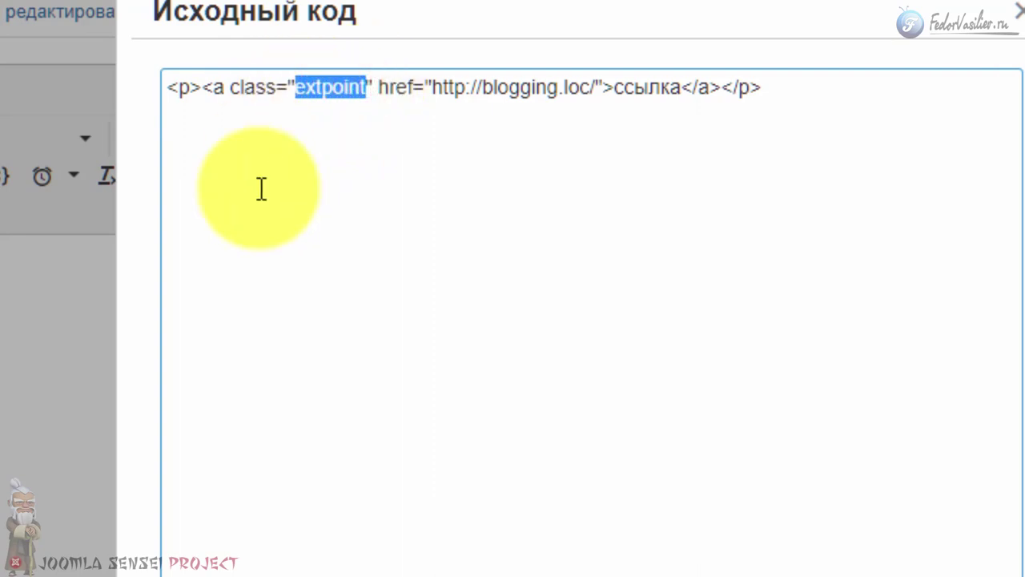
click(407, 86)
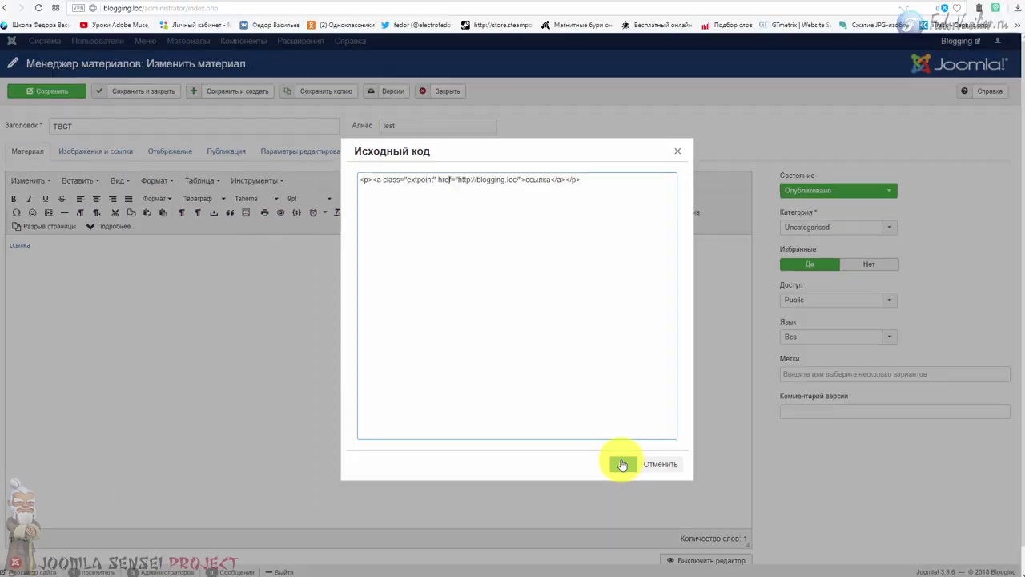
click(619, 461)
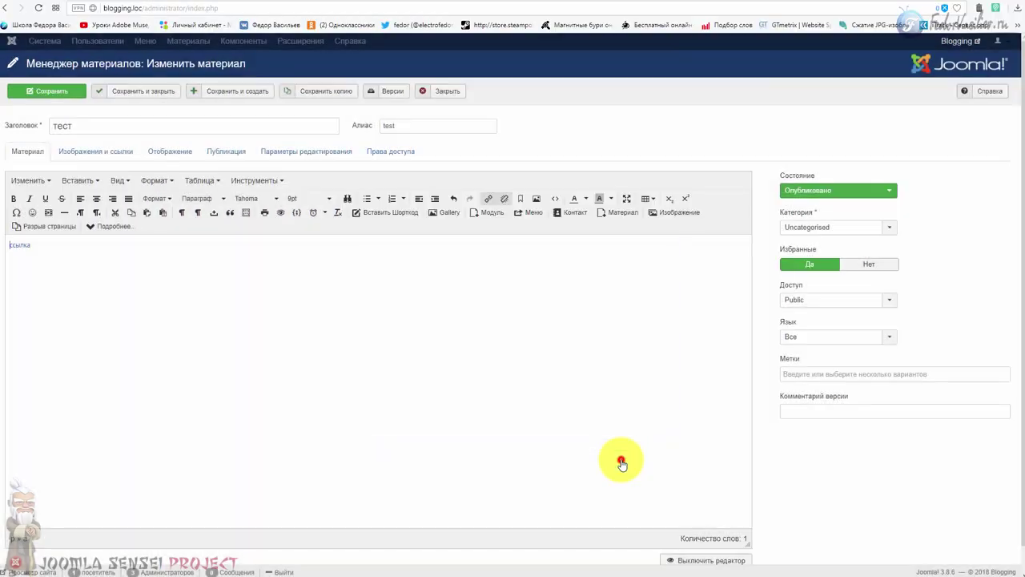
click(50, 94)
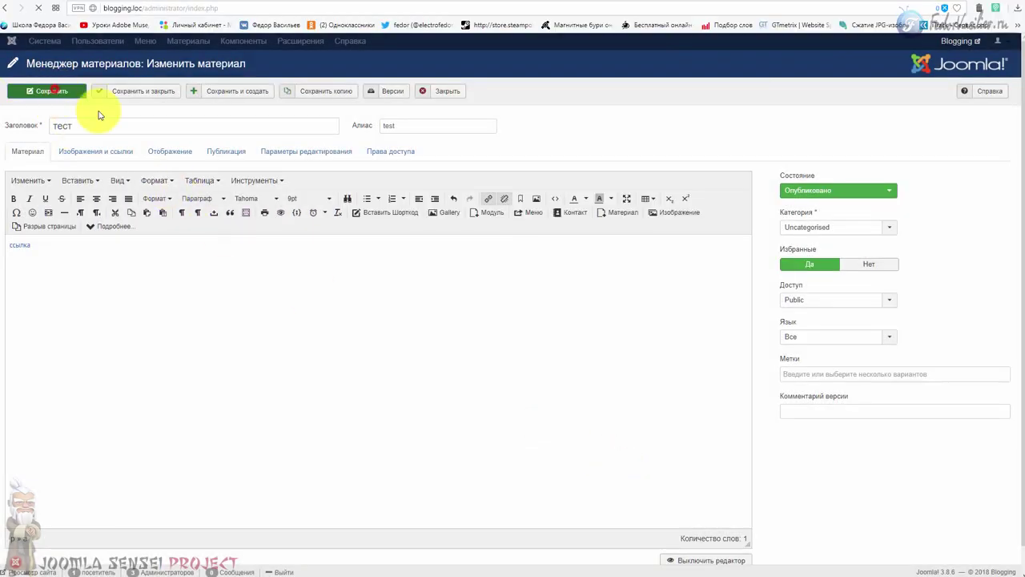
Reload the демо page on the Blogging site to check the arrow pointing to the link ссылка
key(ctrl+Tab)
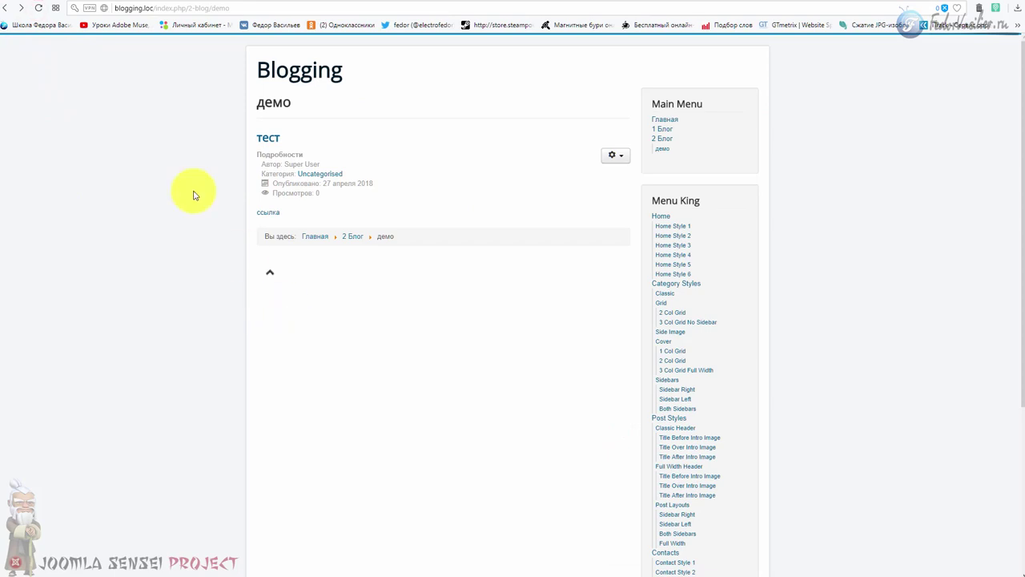
click(38, 9)
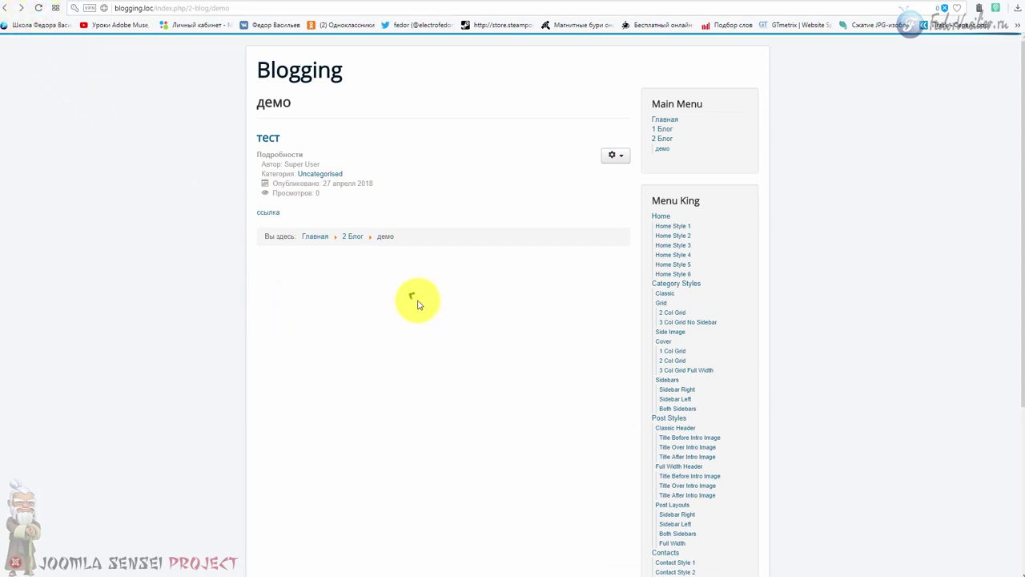